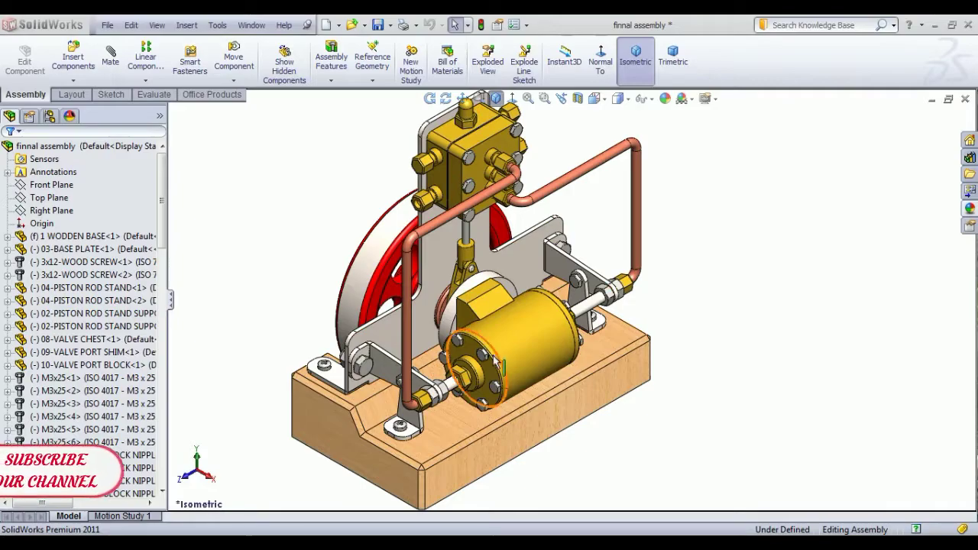
Step: Enable the PhotoView 360 add-in in the Add-Ins dialog with its Start Up box ticked
{"action": "mouse_move", "coordinate": [667, 353]}
{"action": "middle_mouse_down"}
{"action": "mouse_move", "coordinate": [714, 355]}
{"action": "mouse_move", "coordinate": [662, 344]}
{"action": "mouse_move", "coordinate": [666, 376]}
{"action": "middle_mouse_up"}
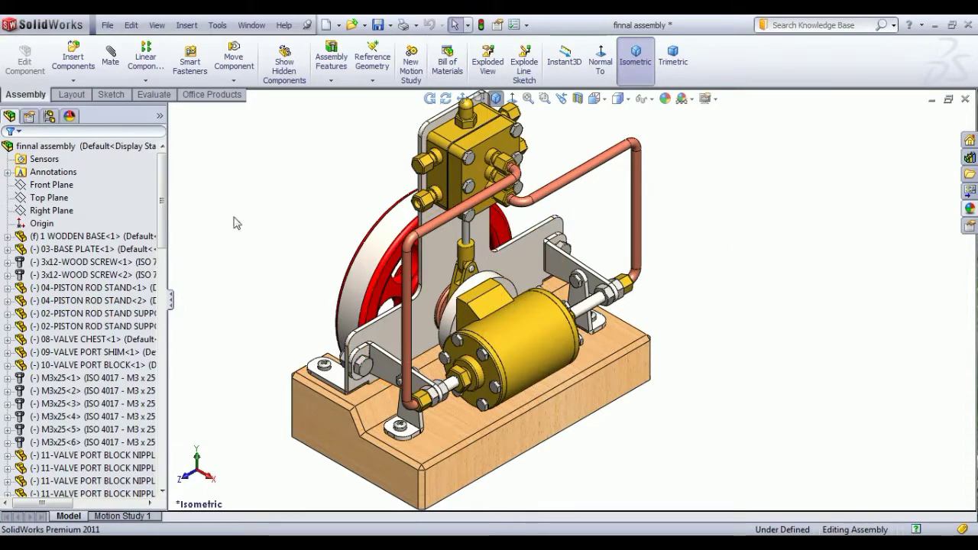
{"action": "left_click", "coordinate": [218, 25]}
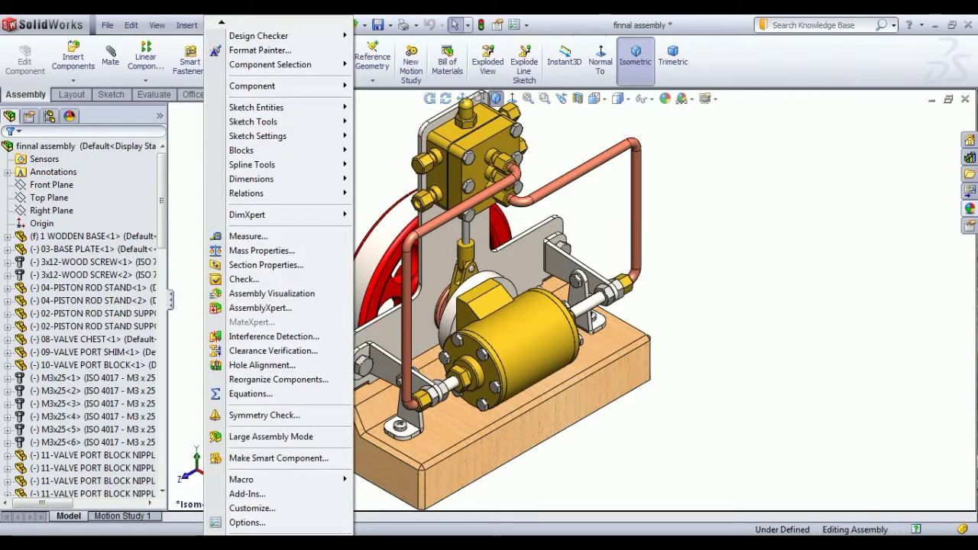
{"action": "scroll", "coordinate": [245, 523], "scroll_direction": "down", "scroll_amount": 1}
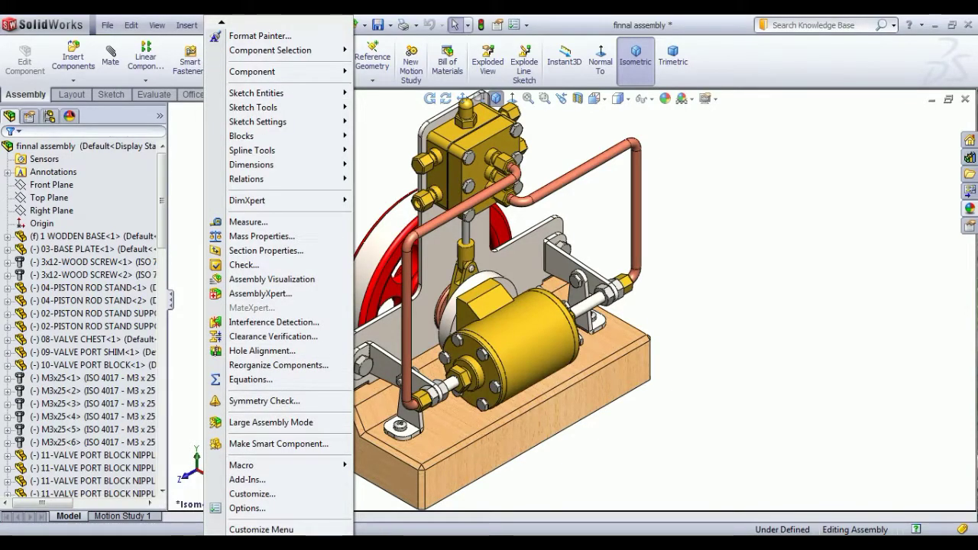
{"action": "left_click", "coordinate": [246, 479]}
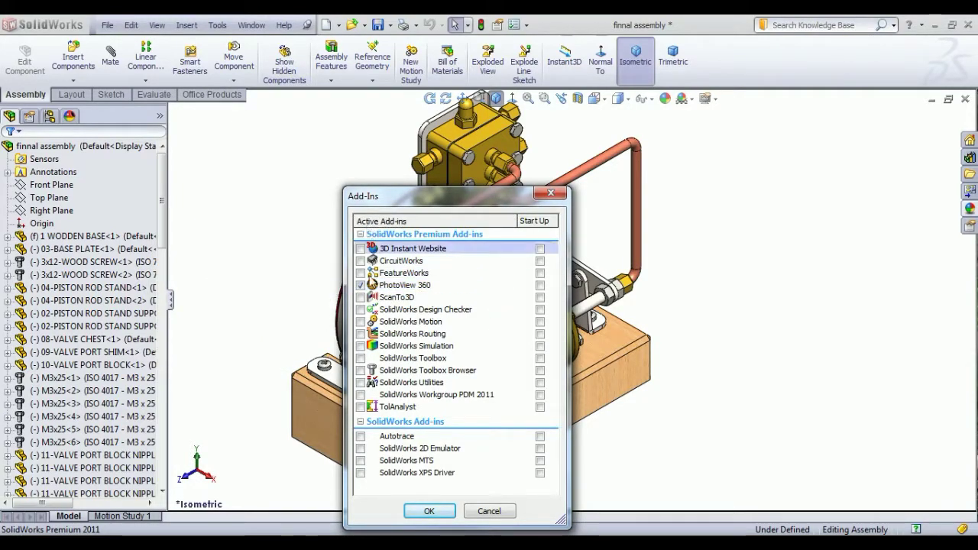
{"action": "left_click", "coordinate": [540, 287]}
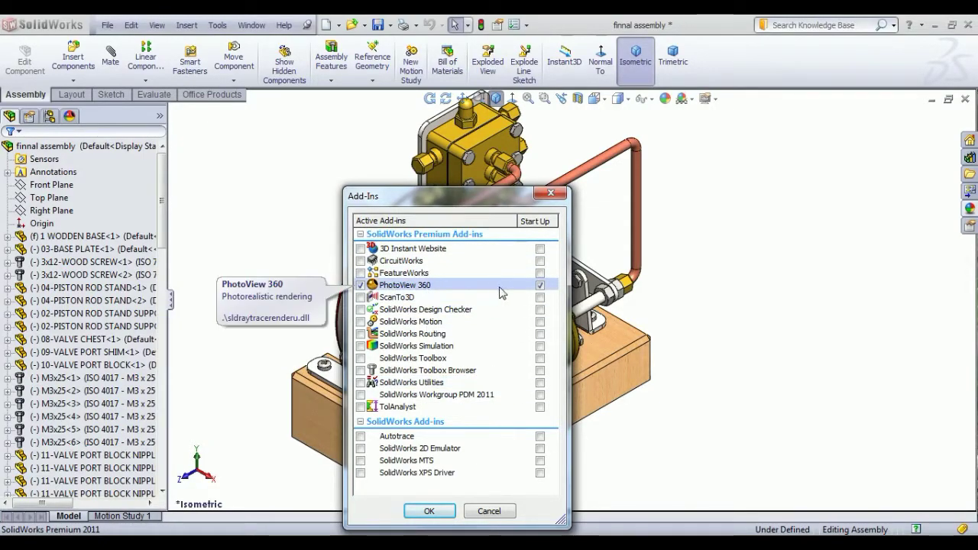
{"action": "left_click", "coordinate": [428, 511]}
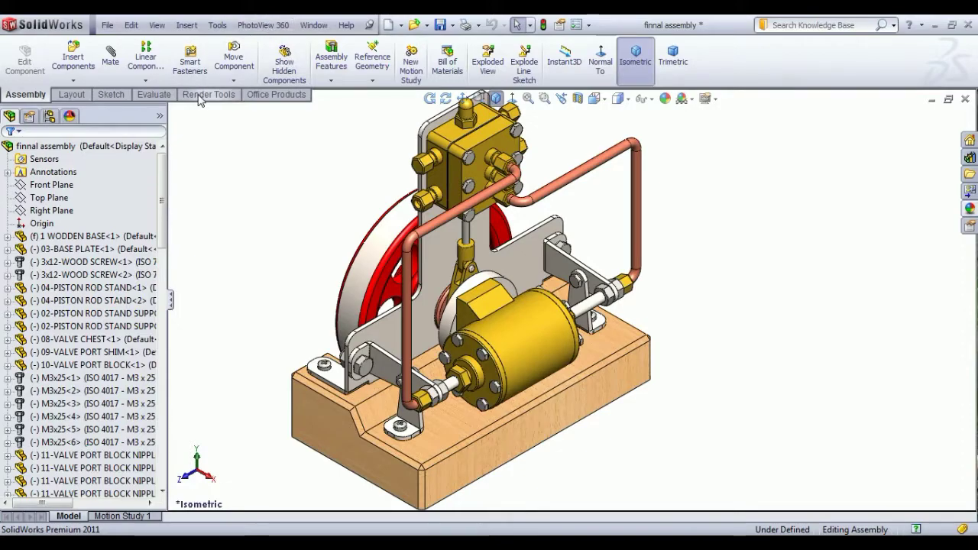
Step: Show the Render Tools tab and open Edit Appearance for the steam engine assembly
{"action": "left_click", "coordinate": [263, 25]}
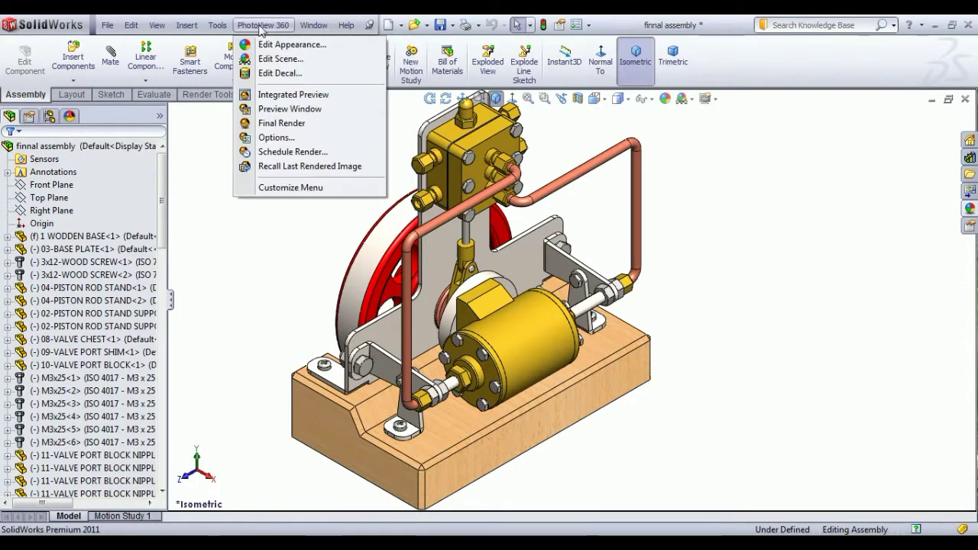
{"action": "left_click", "coordinate": [220, 231]}
{"action": "left_click", "coordinate": [217, 98]}
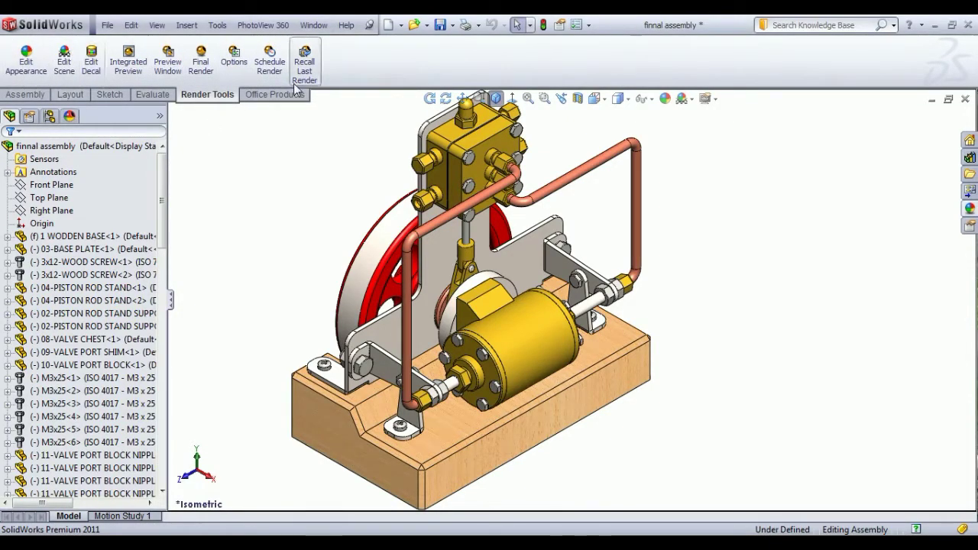
{"action": "left_click", "coordinate": [23, 71]}
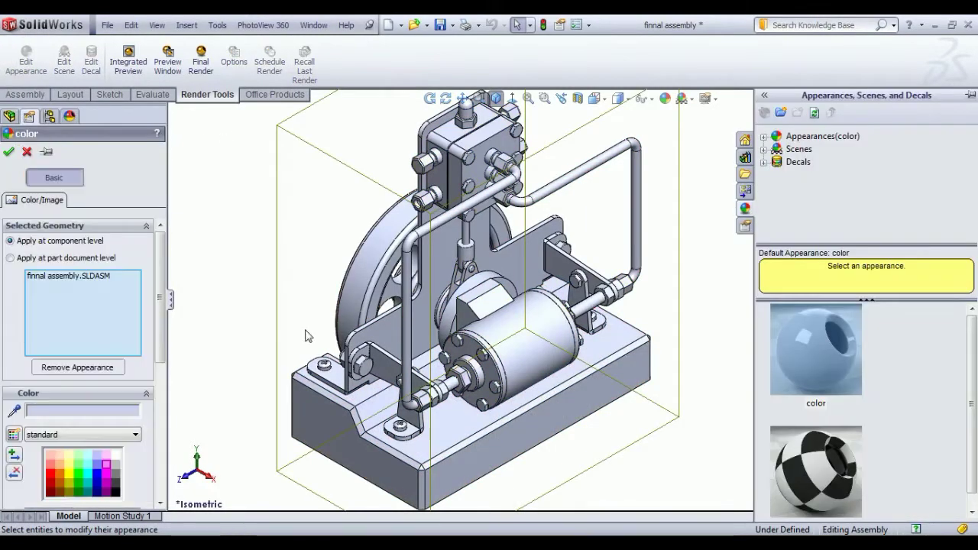
Step: Cancel the appearance edit, try the Courtyard scene, then apply Plain White as the scene
{"action": "left_click", "coordinate": [26, 152]}
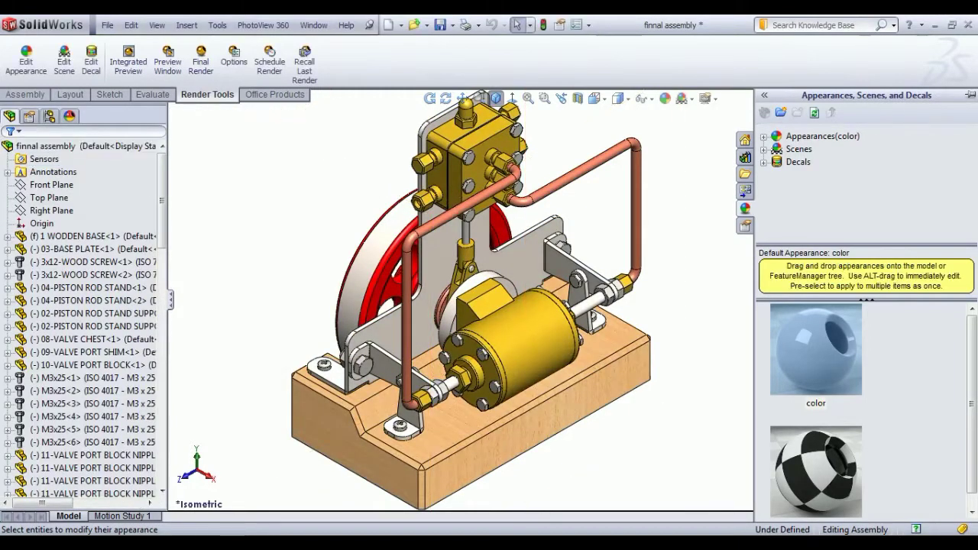
{"action": "left_click", "coordinate": [64, 68]}
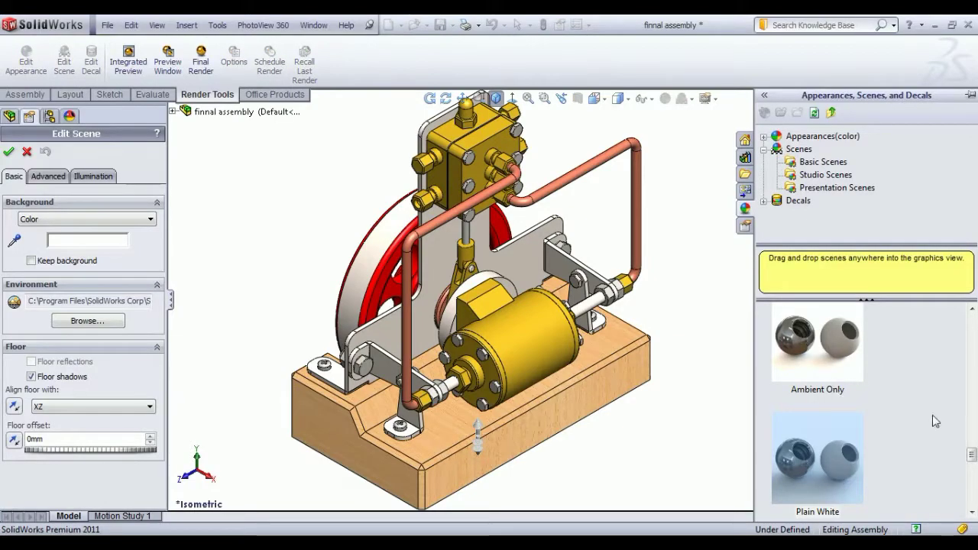
{"action": "scroll", "coordinate": [971, 459], "scroll_direction": "down", "scroll_amount": 3}
{"action": "left_click", "coordinate": [803, 414]}
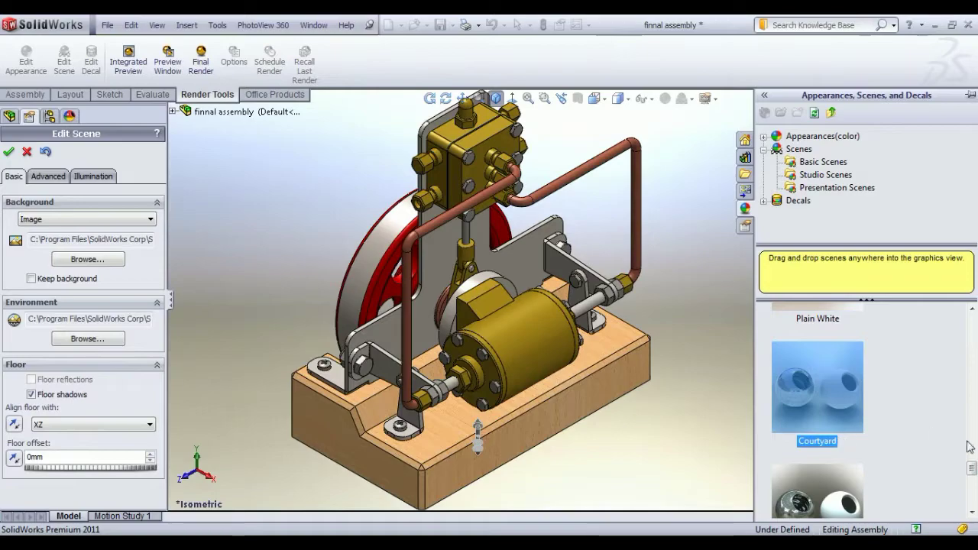
{"action": "scroll", "coordinate": [972, 461], "scroll_direction": "up", "scroll_amount": 2}
{"action": "left_click_drag", "start_coordinate": [972, 462], "coordinate": [973, 458]}
{"action": "left_click", "coordinate": [795, 401]}
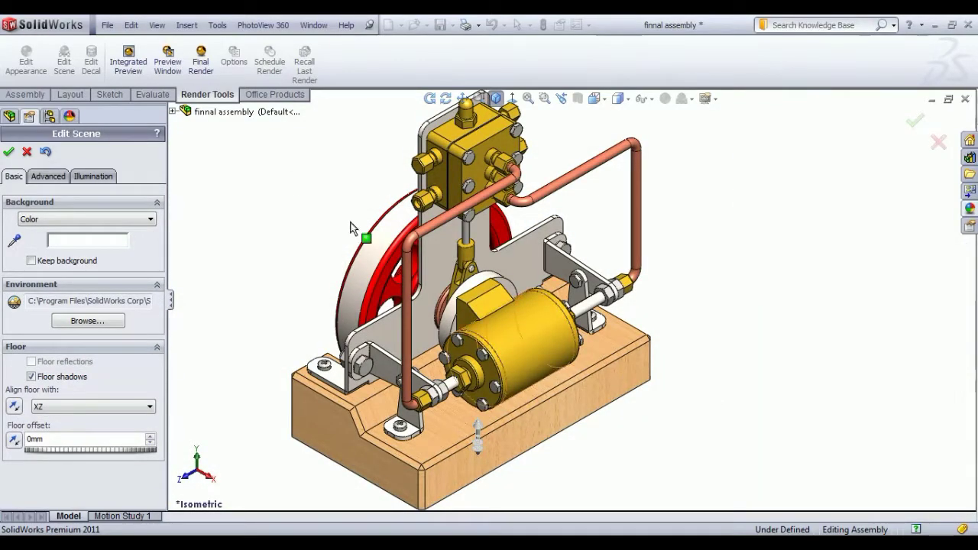
{"action": "left_click", "coordinate": [10, 152]}
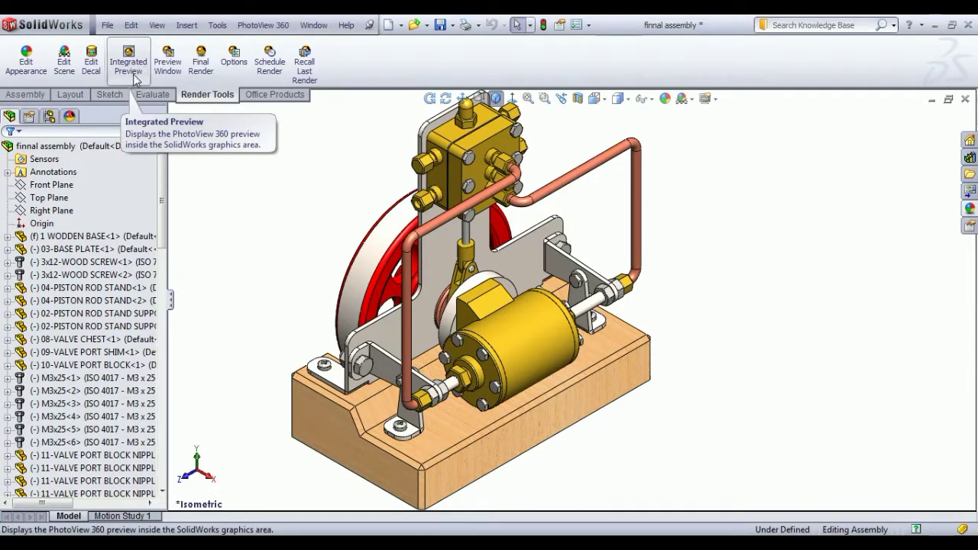
{"action": "left_click", "coordinate": [130, 68]}
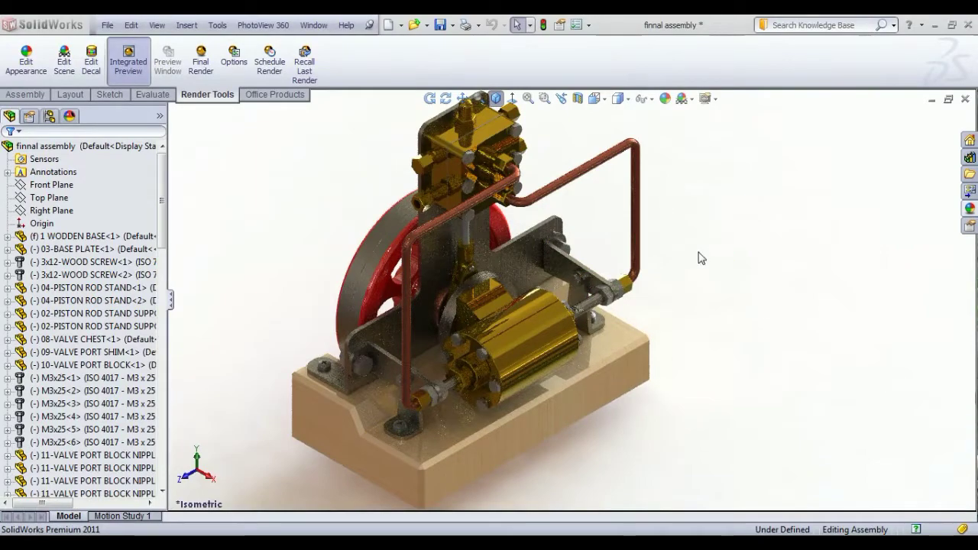
{"action": "middle_click_drag", "start_coordinate": [699, 258], "coordinate": [720, 261]}
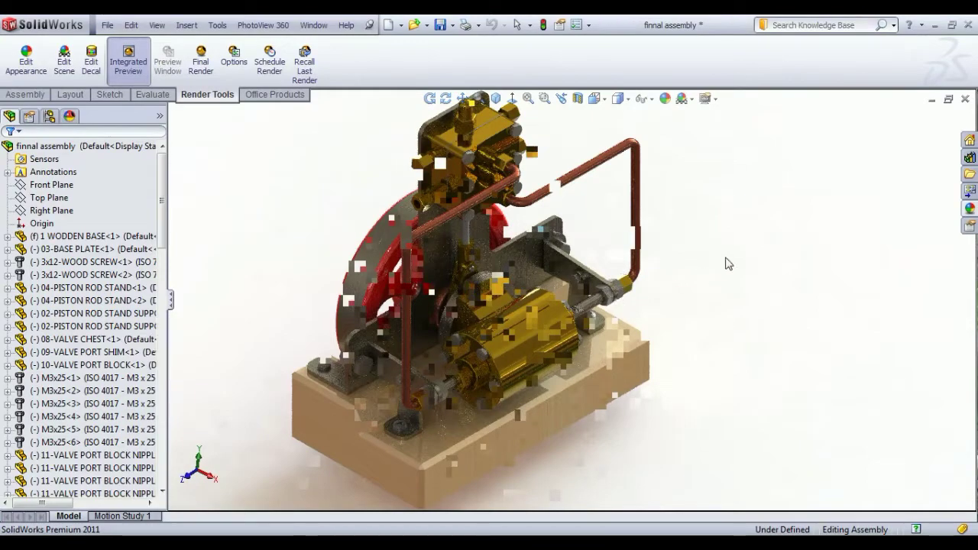
{"action": "left_click", "coordinate": [561, 100]}
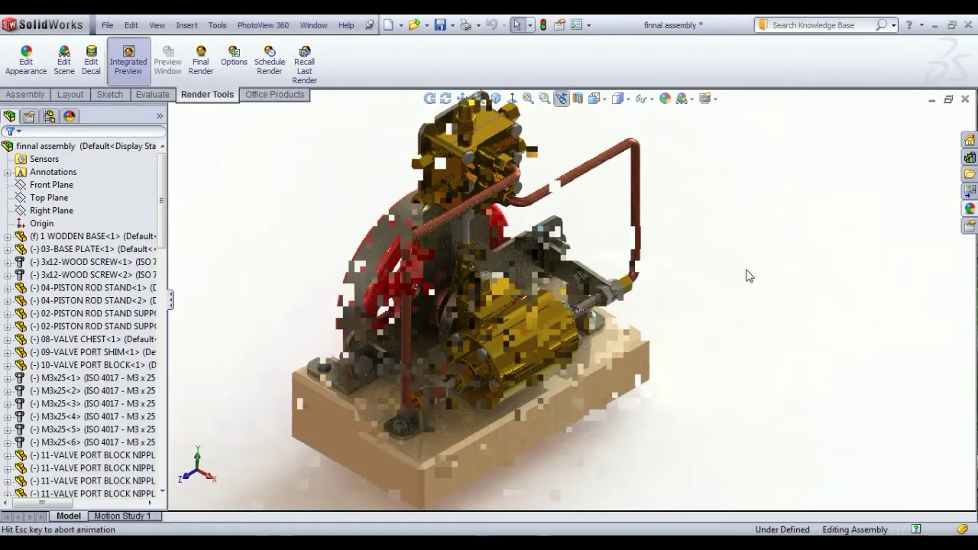
{"action": "left_click", "coordinate": [136, 63]}
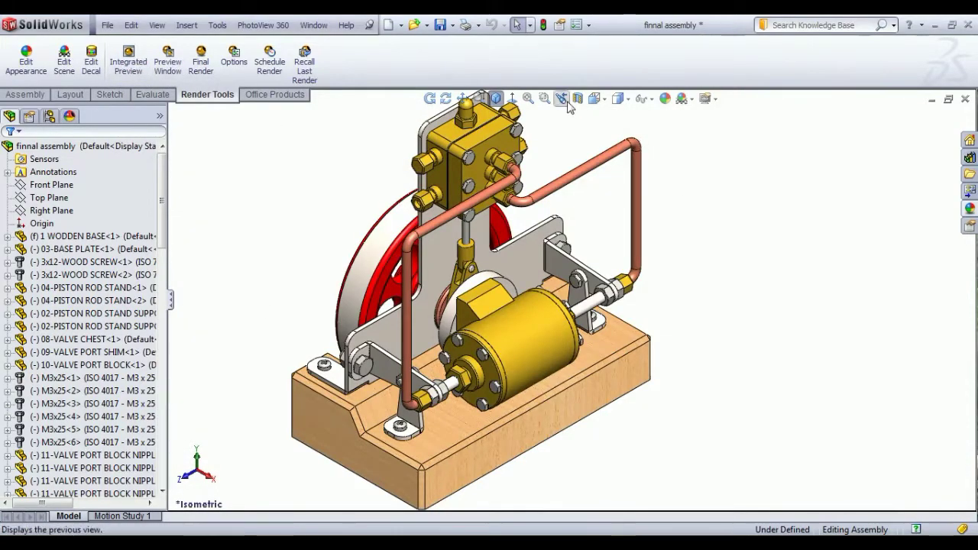
Step: Keep the PhotoView 360 output image size at 1280x1024 after trying a custom size
{"action": "left_click", "coordinate": [565, 103]}
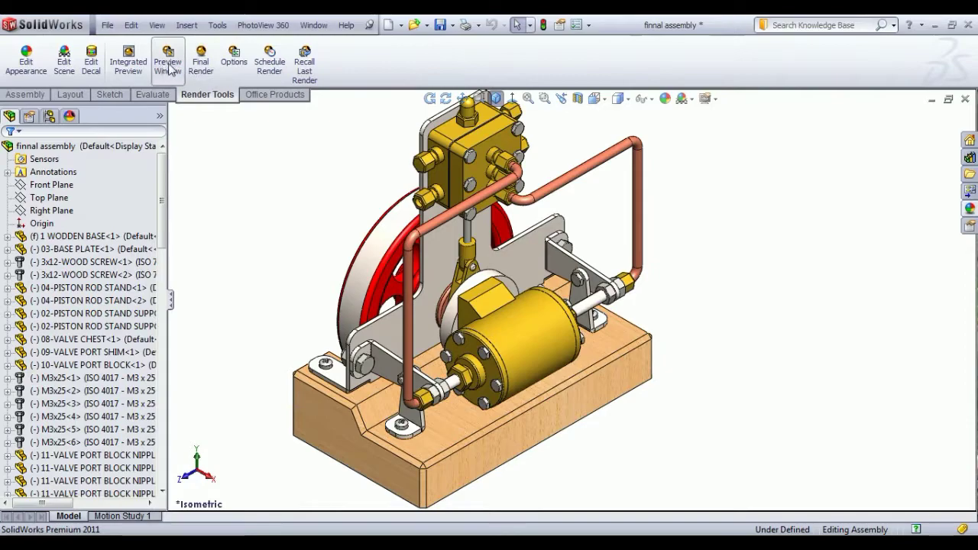
{"action": "left_click", "coordinate": [237, 67]}
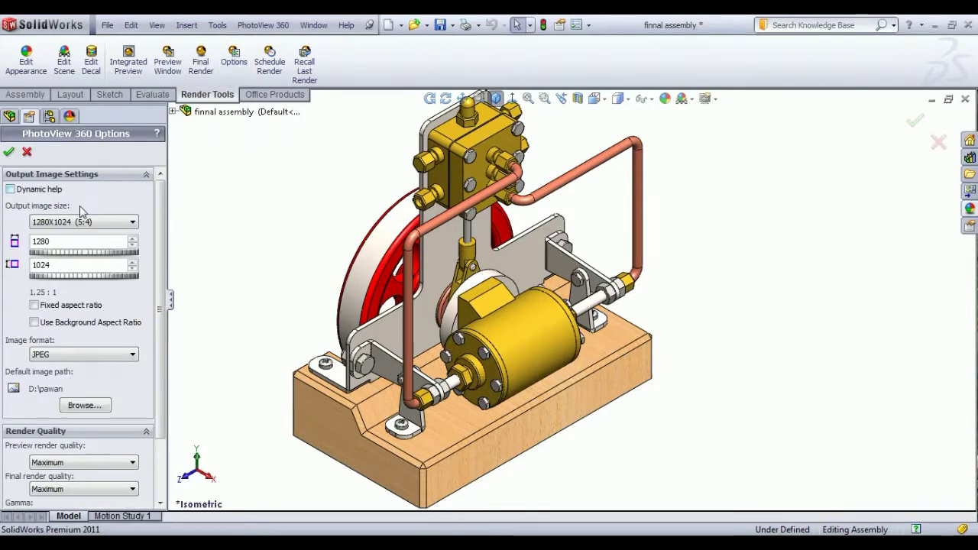
{"action": "mouse_move", "coordinate": [162, 233]}
{"action": "left_mouse_down"}
{"action": "mouse_move", "coordinate": [162, 253]}
{"action": "mouse_move", "coordinate": [162, 233]}
{"action": "left_mouse_up"}
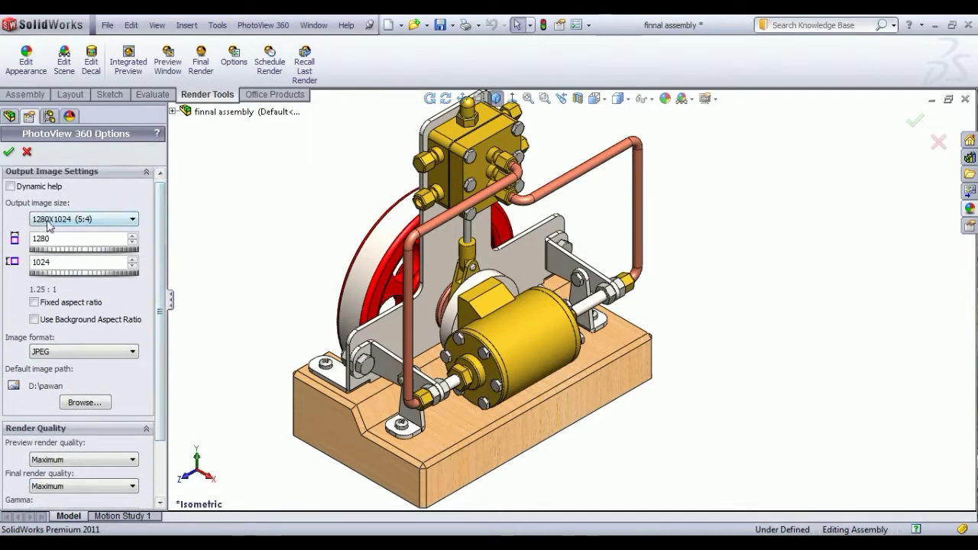
{"action": "left_click", "coordinate": [107, 220]}
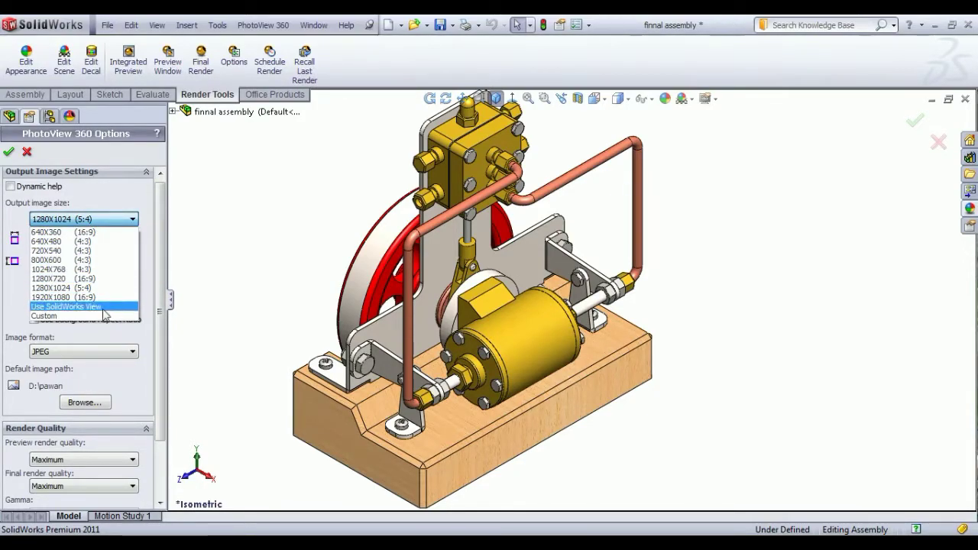
{"action": "left_click", "coordinate": [92, 316]}
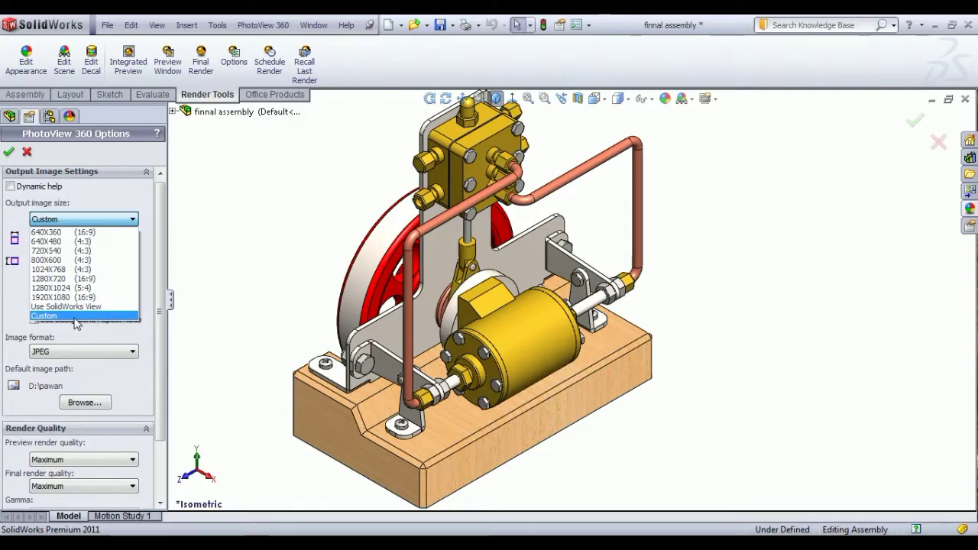
{"action": "left_click", "coordinate": [107, 220]}
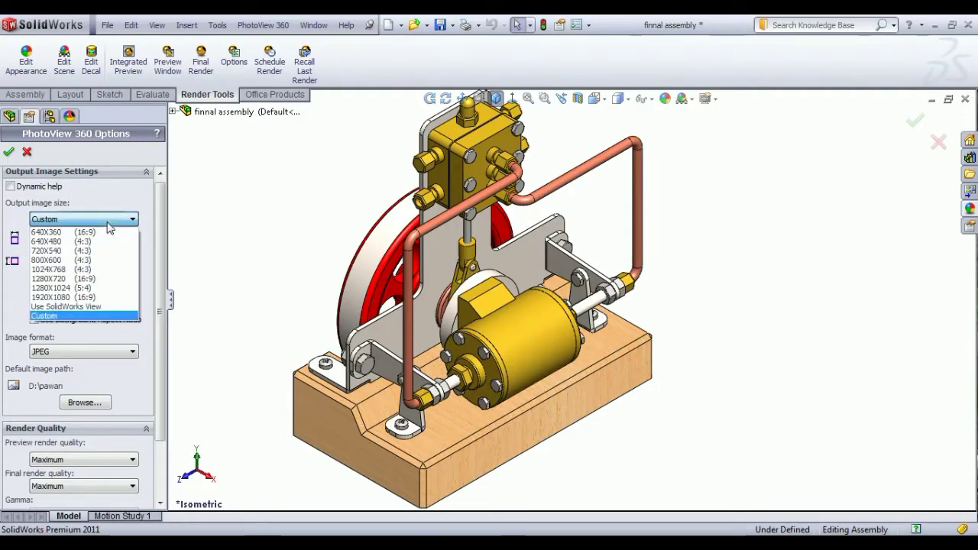
{"action": "left_click", "coordinate": [97, 288]}
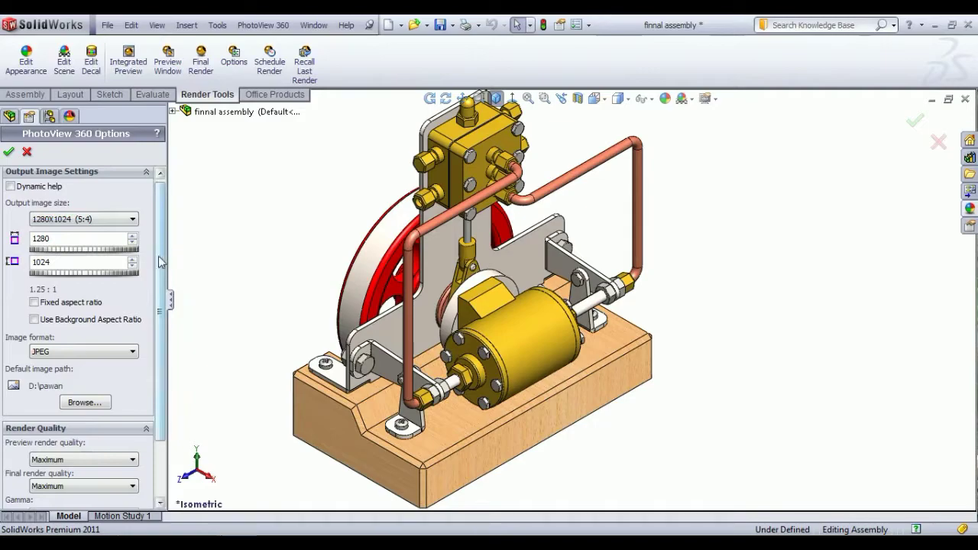
{"action": "left_click_drag", "start_coordinate": [160, 261], "coordinate": [160, 280]}
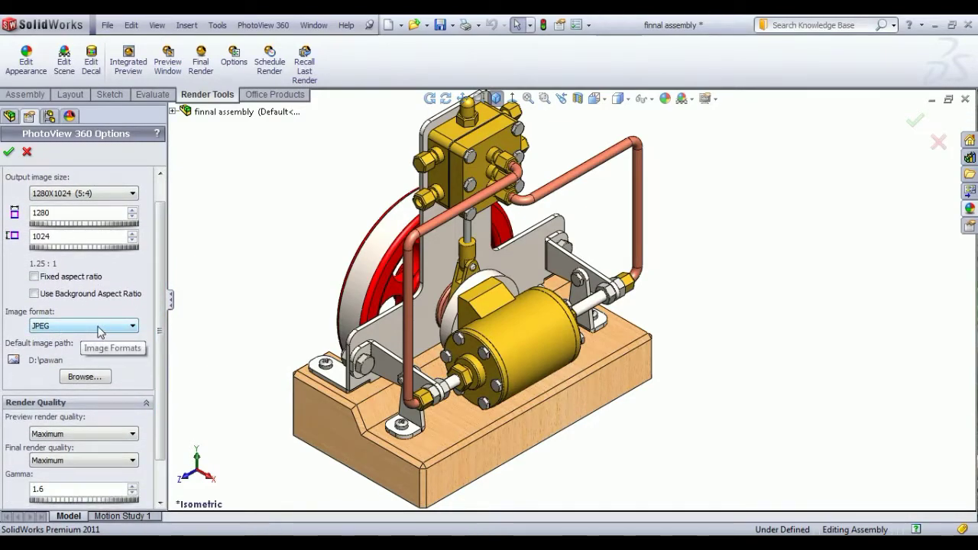
Step: Keep JPEG output format and Maximum preview render quality, then apply the options
{"action": "left_click", "coordinate": [97, 330]}
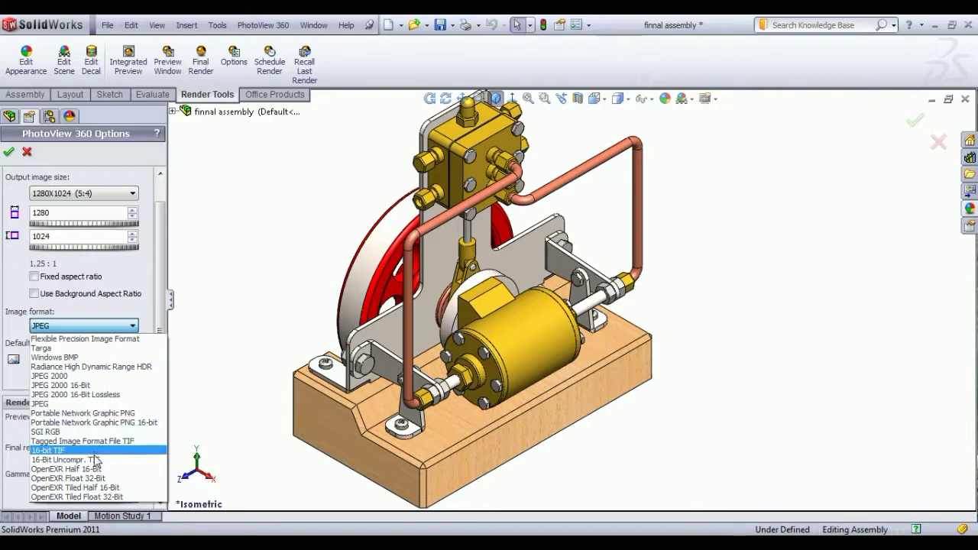
{"action": "left_click", "coordinate": [114, 326]}
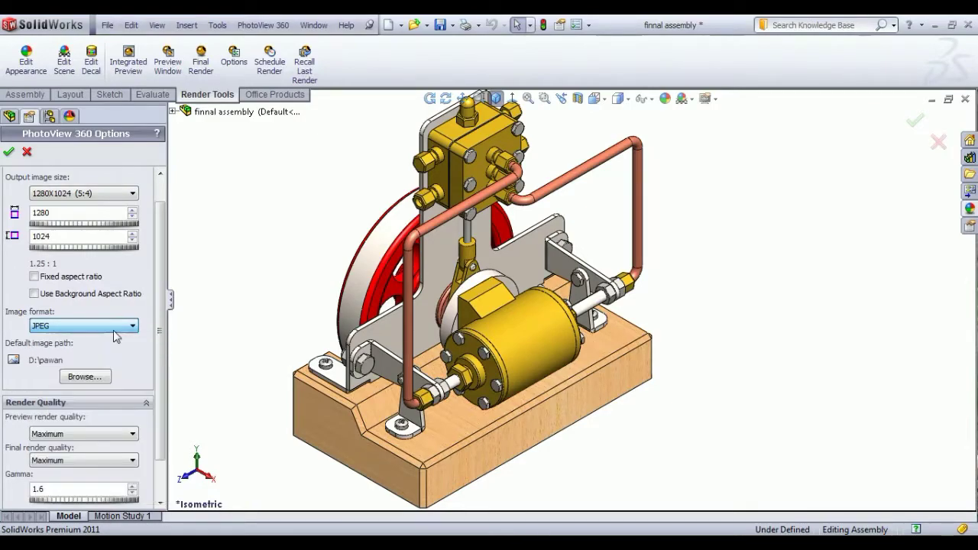
{"action": "scroll", "coordinate": [115, 336], "scroll_direction": "down", "scroll_amount": 2}
{"action": "scroll", "coordinate": [87, 337], "scroll_direction": "down", "scroll_amount": 1}
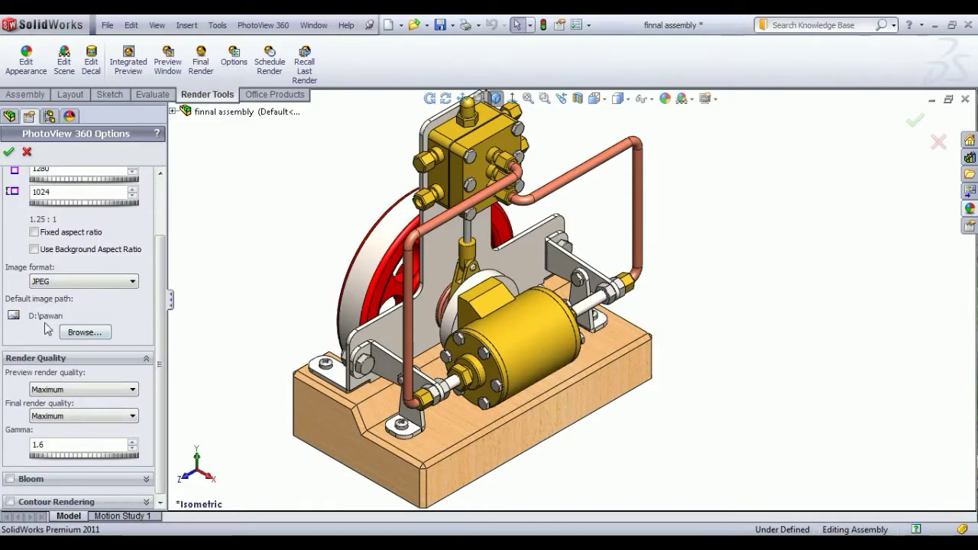
{"action": "left_click_drag", "start_coordinate": [162, 377], "coordinate": [165, 396]}
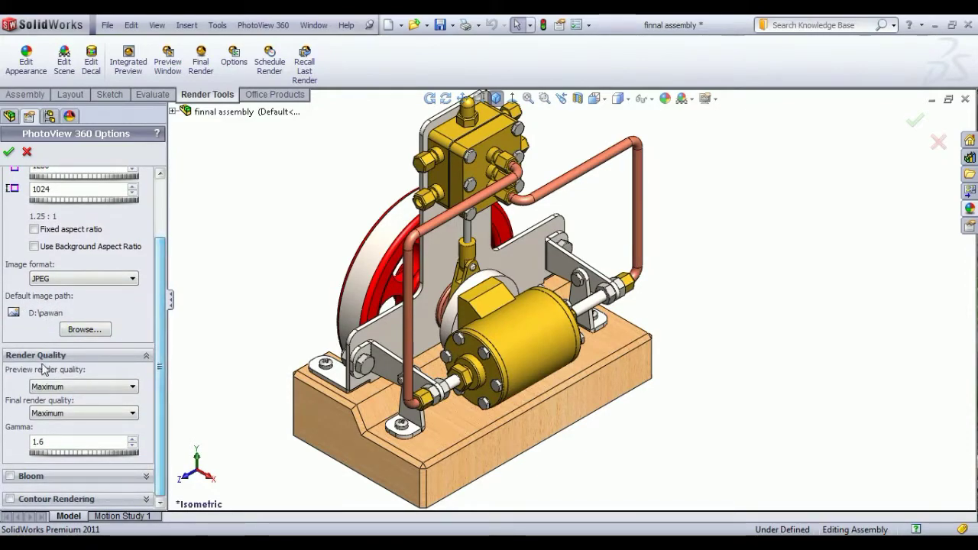
{"action": "left_click", "coordinate": [91, 390]}
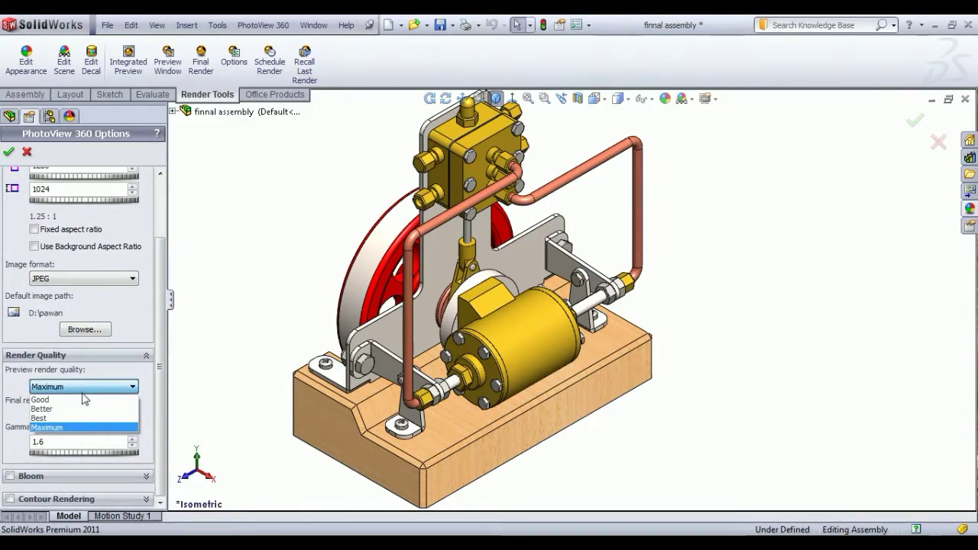
{"action": "left_click", "coordinate": [81, 427]}
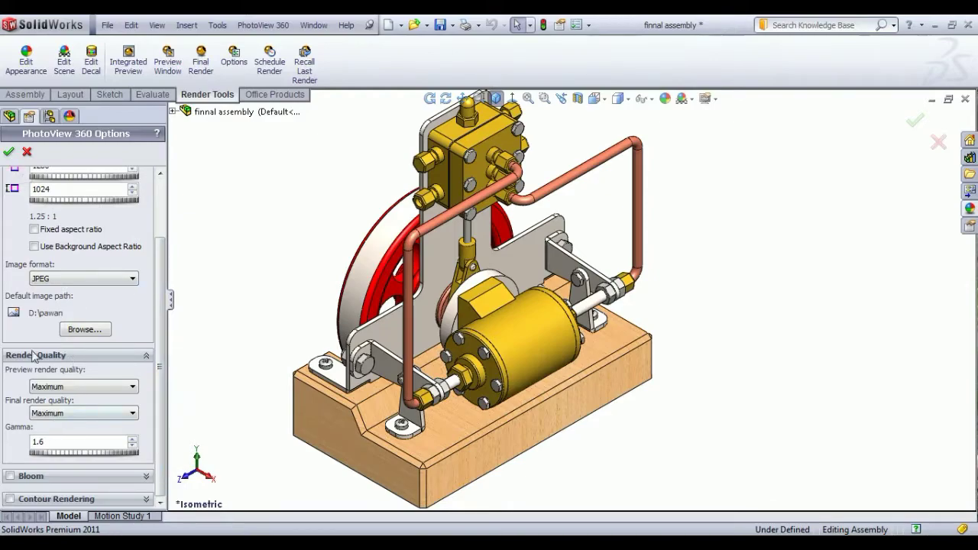
{"action": "left_click", "coordinate": [8, 151]}
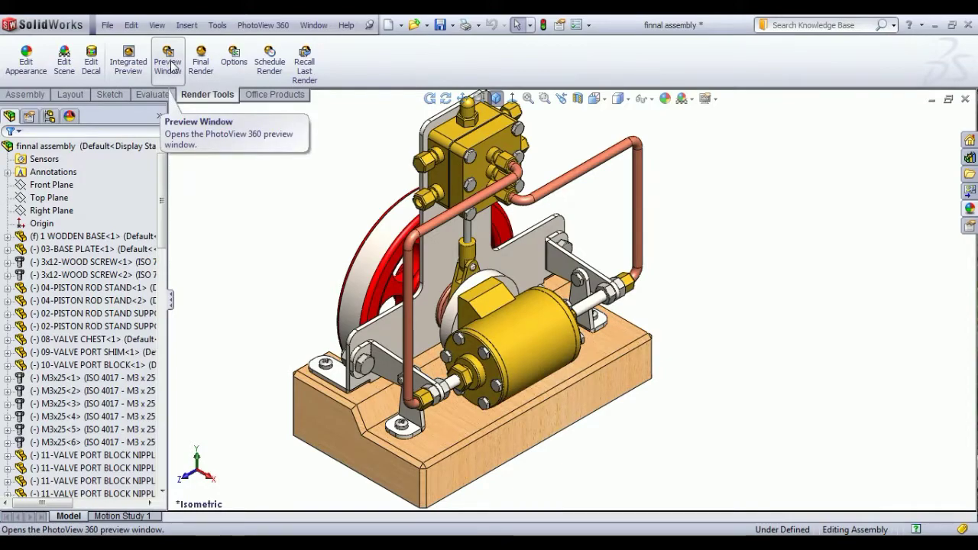
{"action": "left_click", "coordinate": [462, 98]}
{"action": "left_click_drag", "start_coordinate": [692, 192], "coordinate": [703, 197]}
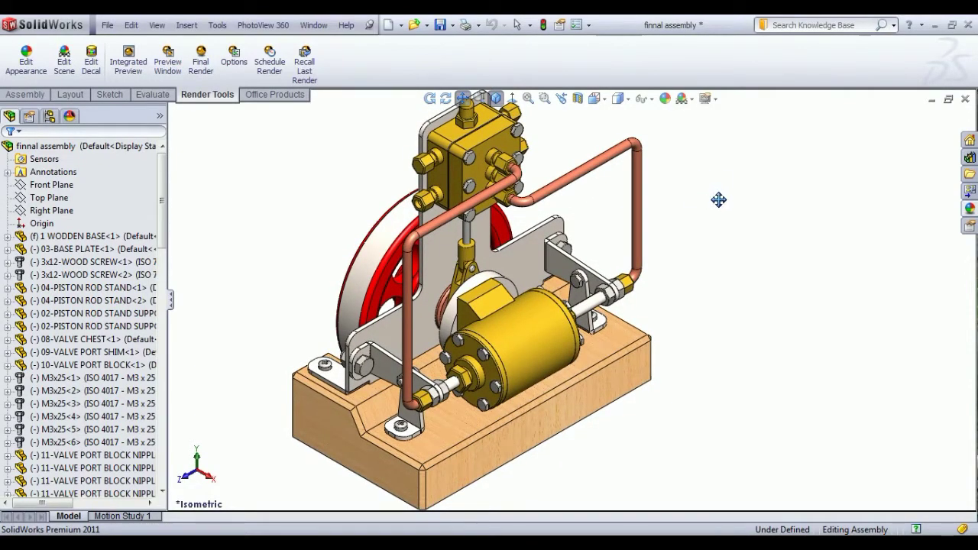
{"action": "right_click", "coordinate": [704, 190]}
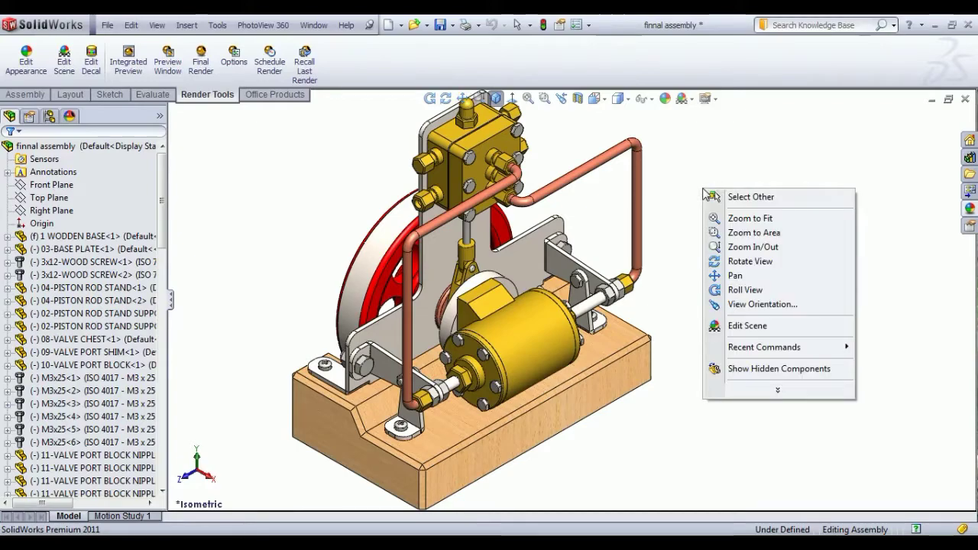
{"action": "left_click", "coordinate": [672, 234]}
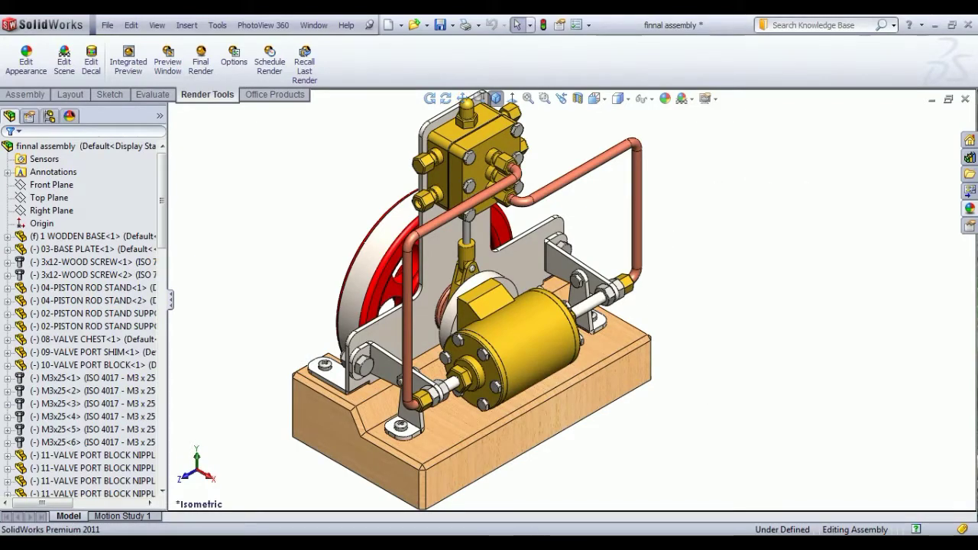
{"action": "left_click", "coordinate": [176, 68]}
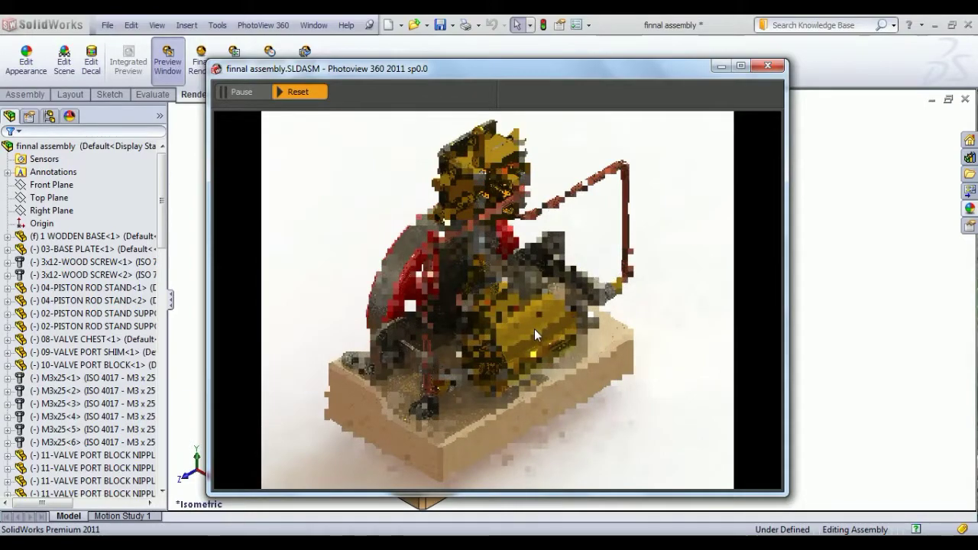
{"action": "left_click", "coordinate": [768, 65]}
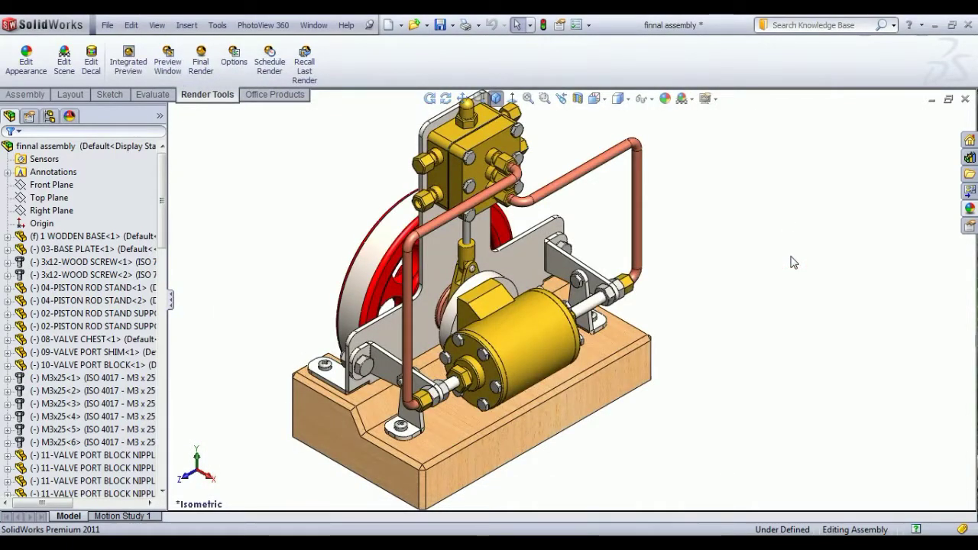
Step: Run the PhotoView 360 Final Render of the steam engine through to 100% complete
{"action": "left_click", "coordinate": [207, 68]}
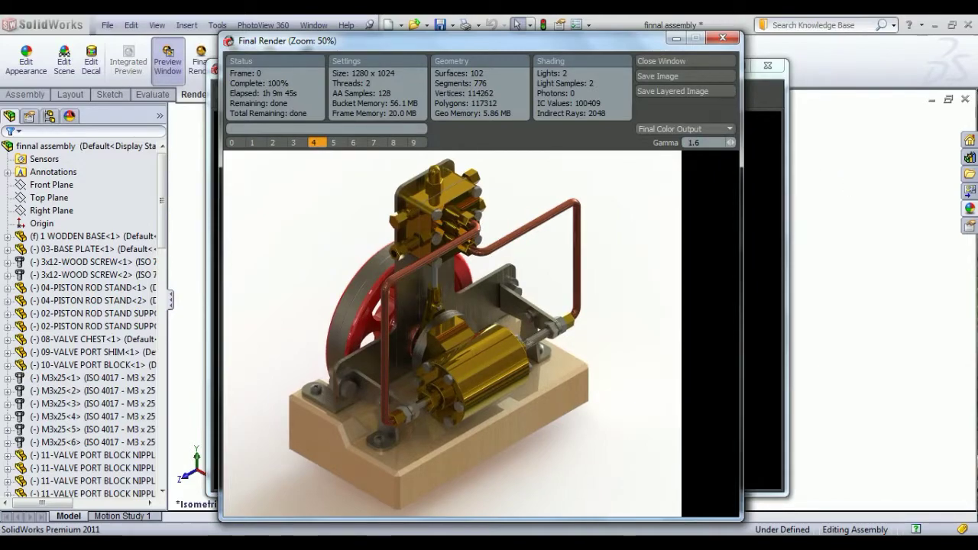
Step: Save the finished render in the Desktop folder as the JPEG 'render image'
{"action": "left_click", "coordinate": [670, 76]}
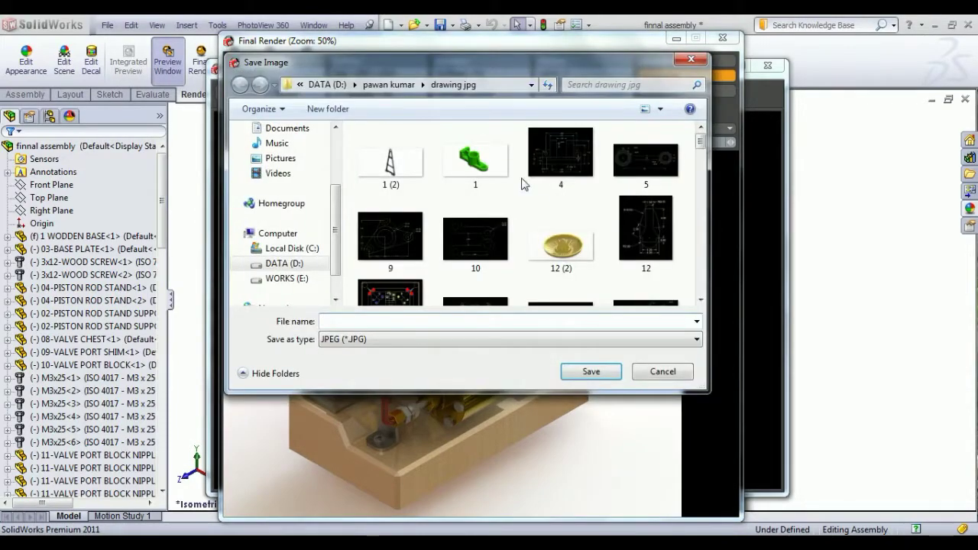
{"action": "left_click_drag", "start_coordinate": [700, 142], "coordinate": [703, 271]}
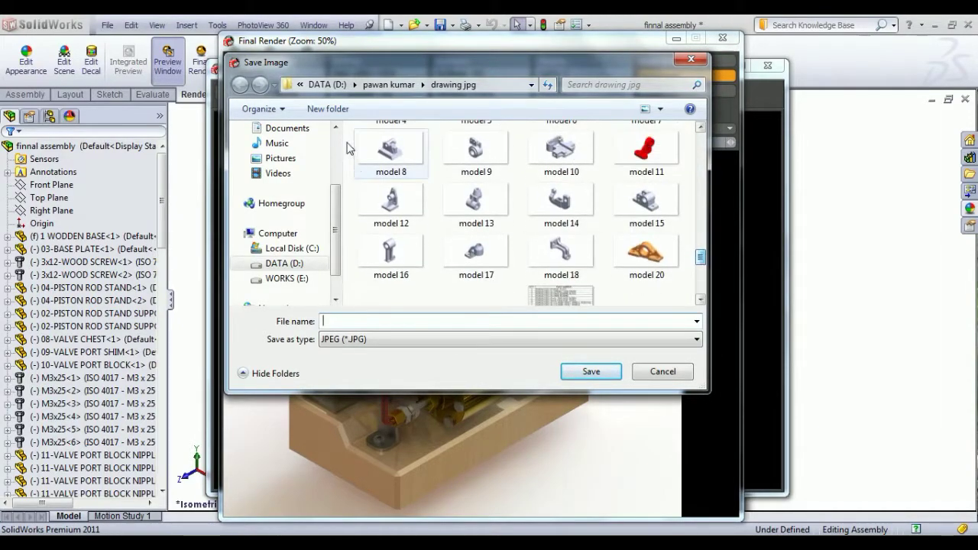
{"action": "left_click_drag", "start_coordinate": [334, 217], "coordinate": [334, 165]}
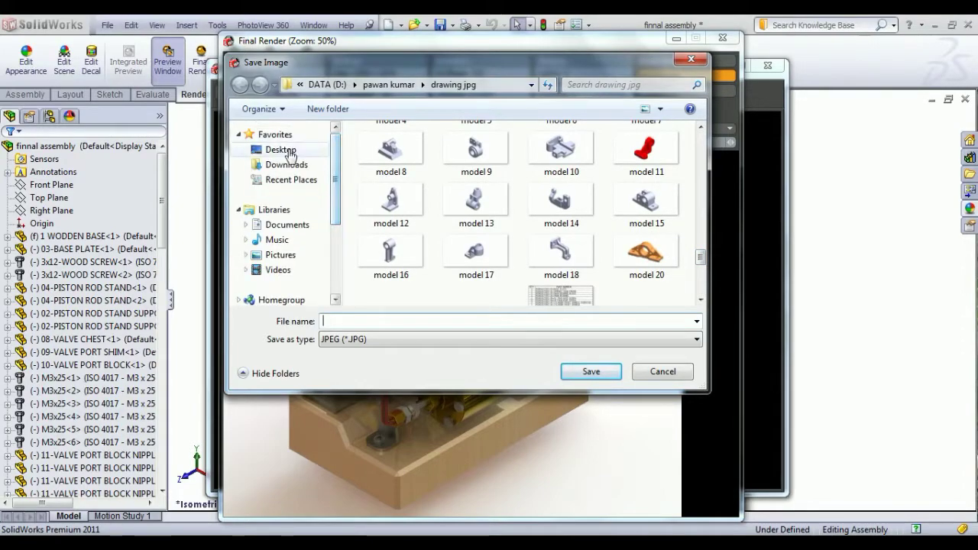
{"action": "left_click", "coordinate": [283, 150]}
{"action": "left_click", "coordinate": [351, 325]}
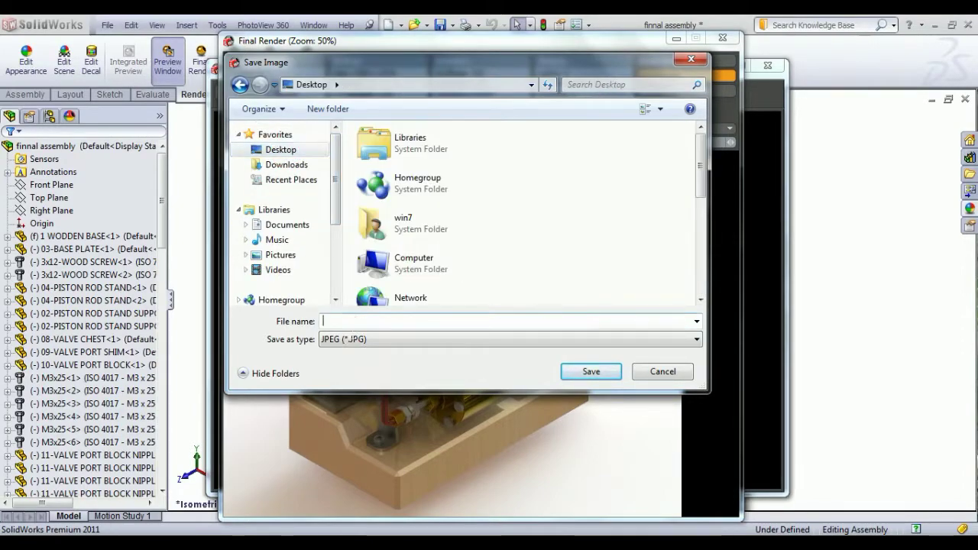
{"action": "type", "text": "re"}
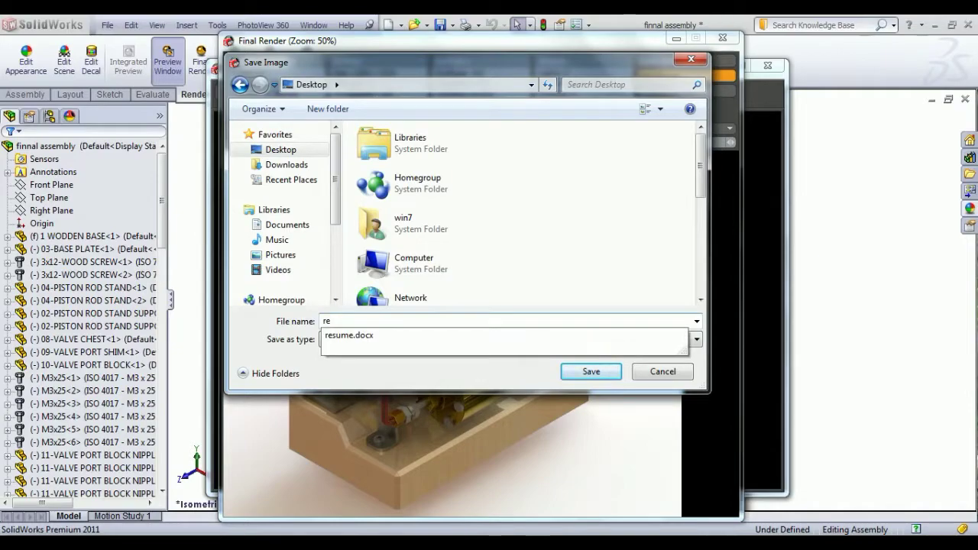
{"action": "type", "text": "nder image"}
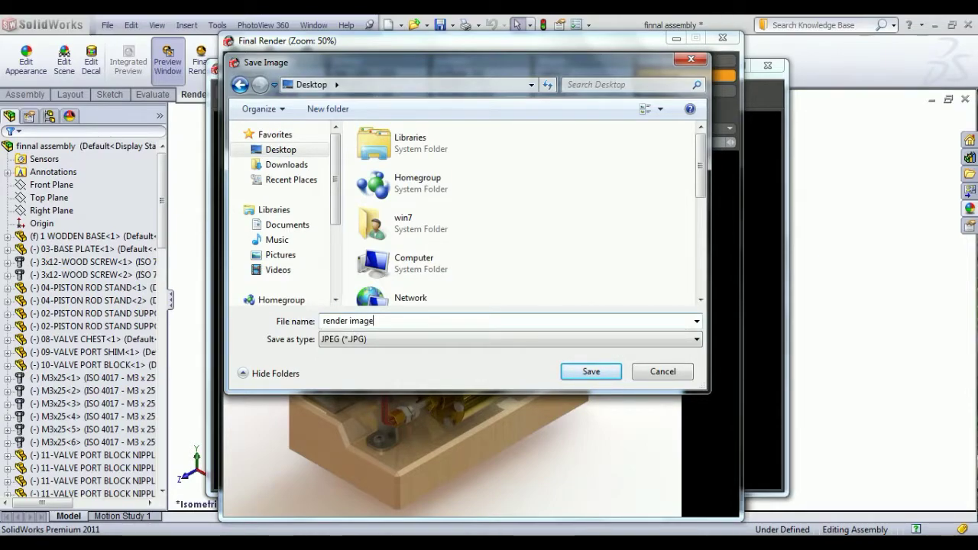
{"action": "left_click", "coordinate": [591, 372]}
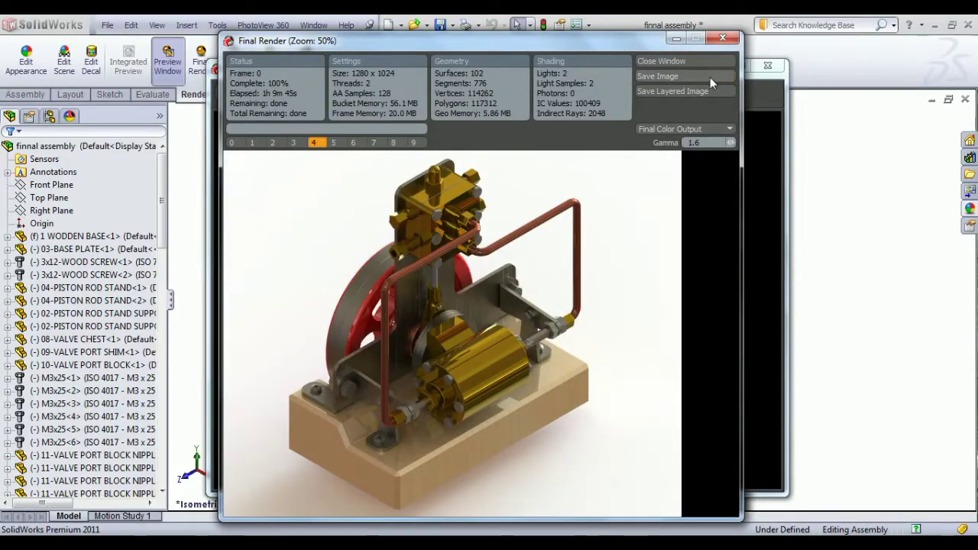
Step: Close the Final Render window and the PhotoView 360 preview window
{"action": "left_click", "coordinate": [693, 61]}
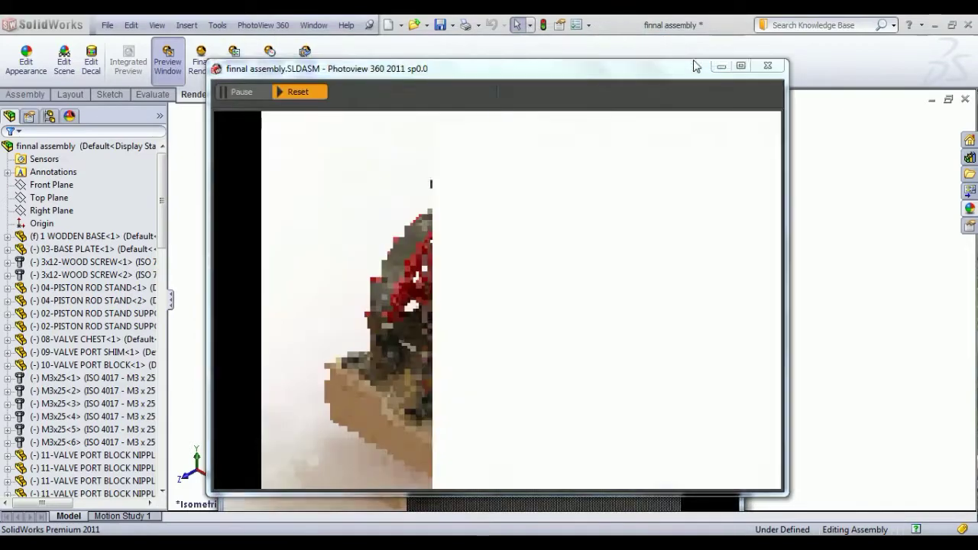
{"action": "left_click", "coordinate": [769, 66]}
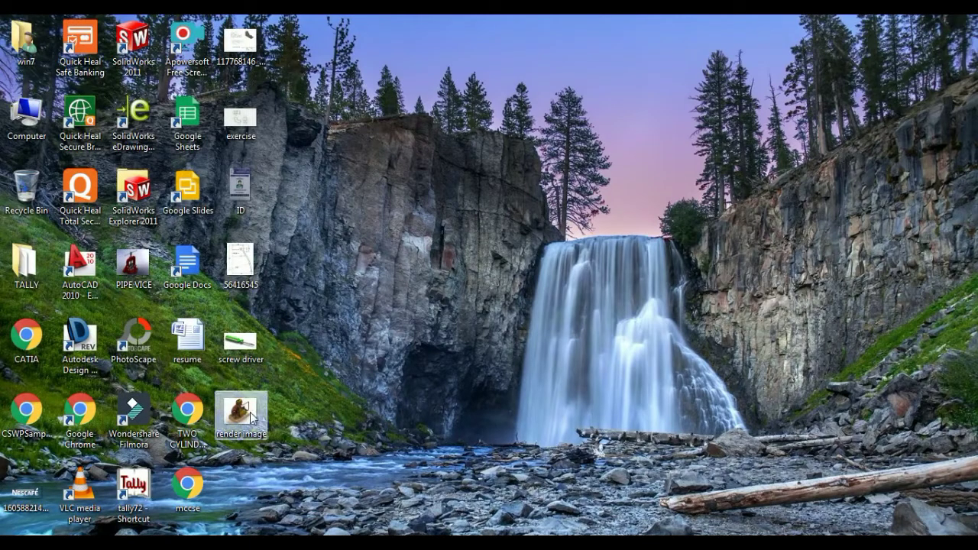
Step: Open 'render image' from the Desktop in Windows Photo Viewer and maximize the window
{"action": "double_click", "coordinate": [243, 413]}
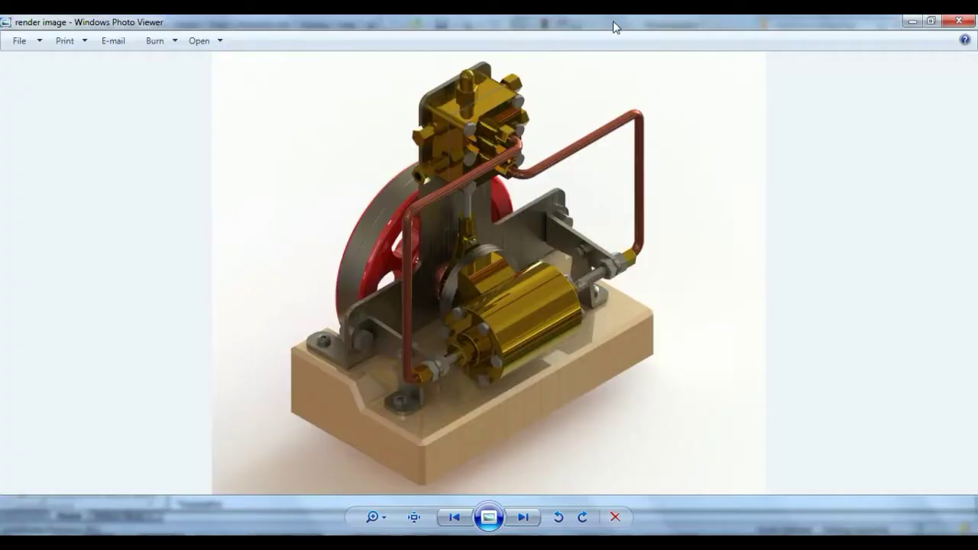
{"action": "double_click", "coordinate": [613, 21]}
{"action": "left_click_drag", "start_coordinate": [608, 40], "coordinate": [166, 116]}
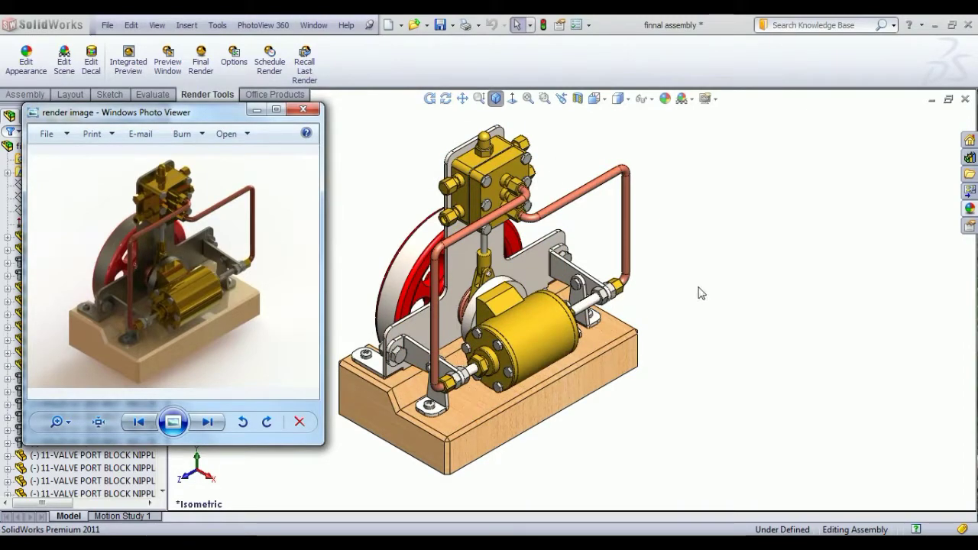
{"action": "left_click_drag", "start_coordinate": [222, 110], "coordinate": [317, 49]}
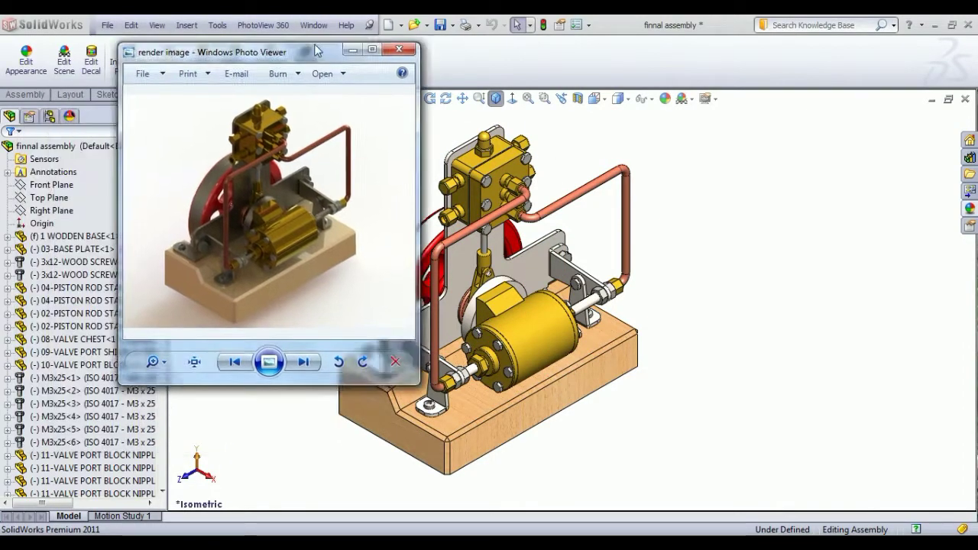
{"action": "double_click", "coordinate": [318, 50]}
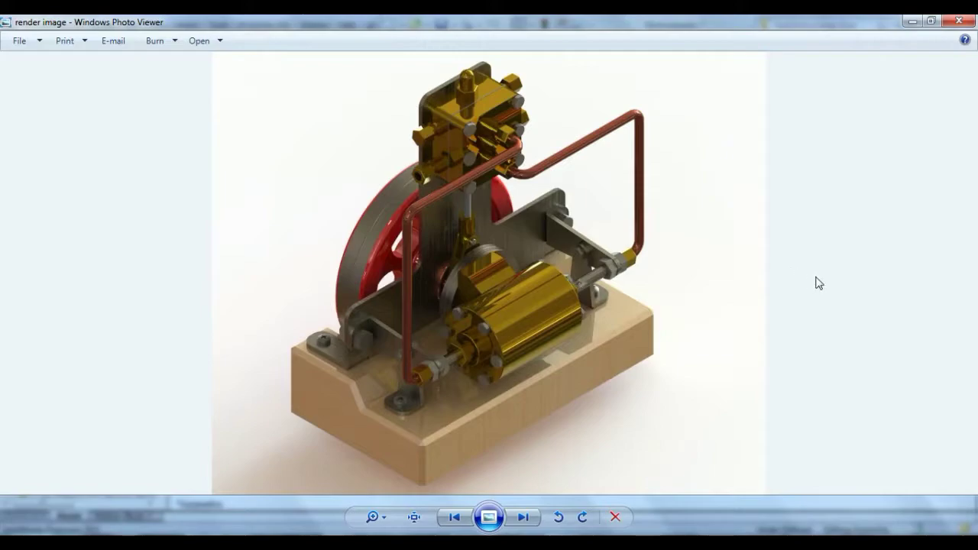